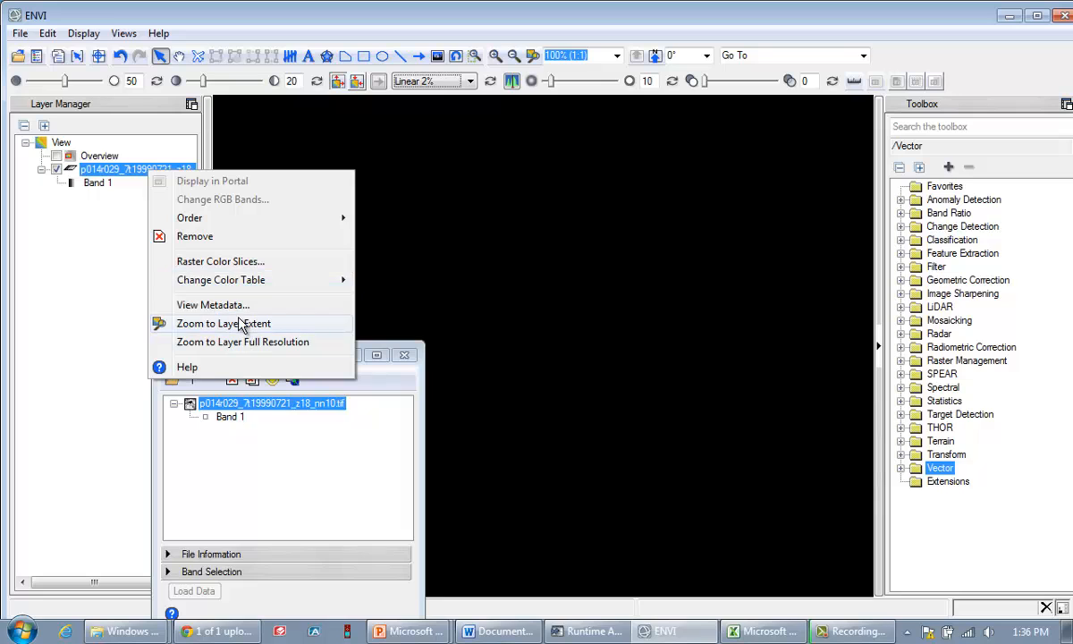
Step: Zoom to the image layer's full extent and examine the farmland and dark forested terrain in its southeastern part at 45.3% zoom
left_click(234, 322)
left_click_drag(298, 362, 137, 323)
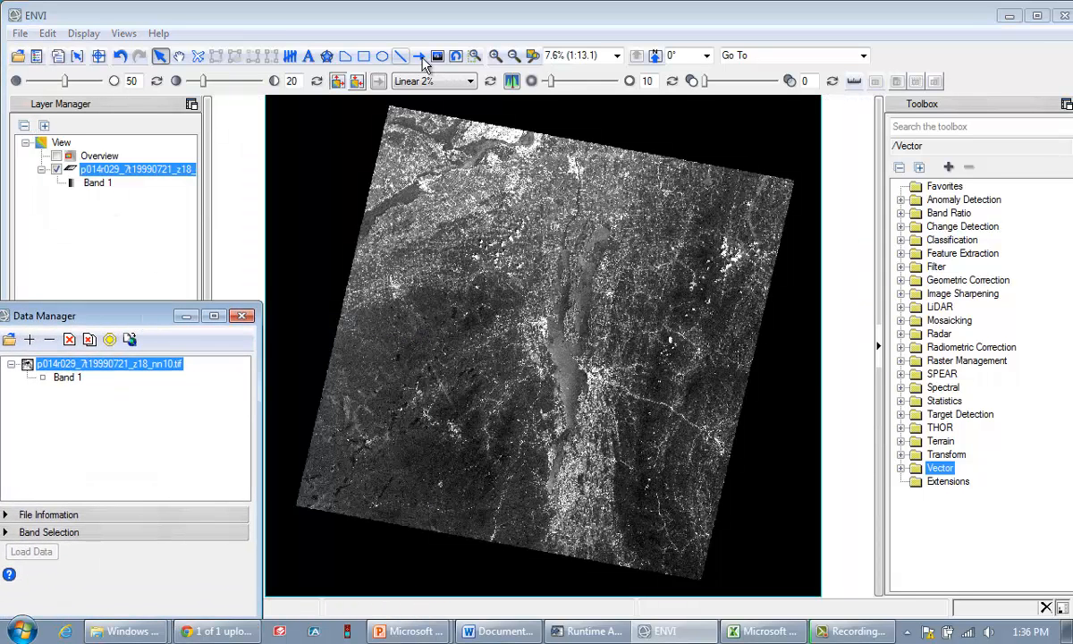
left_click(490, 56)
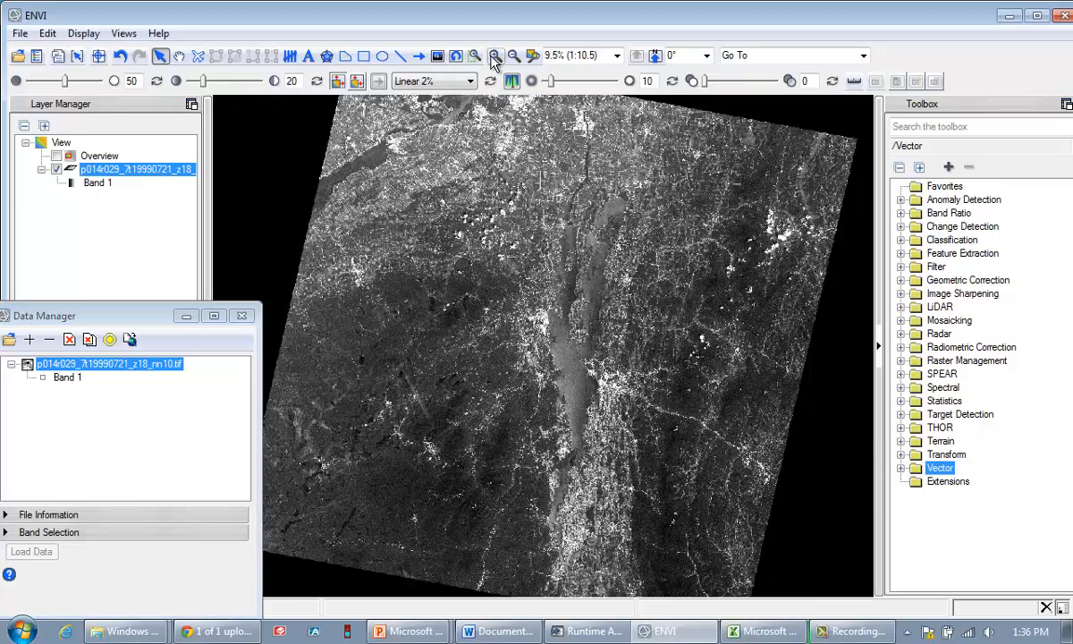
left_click(489, 56)
left_click(490, 55)
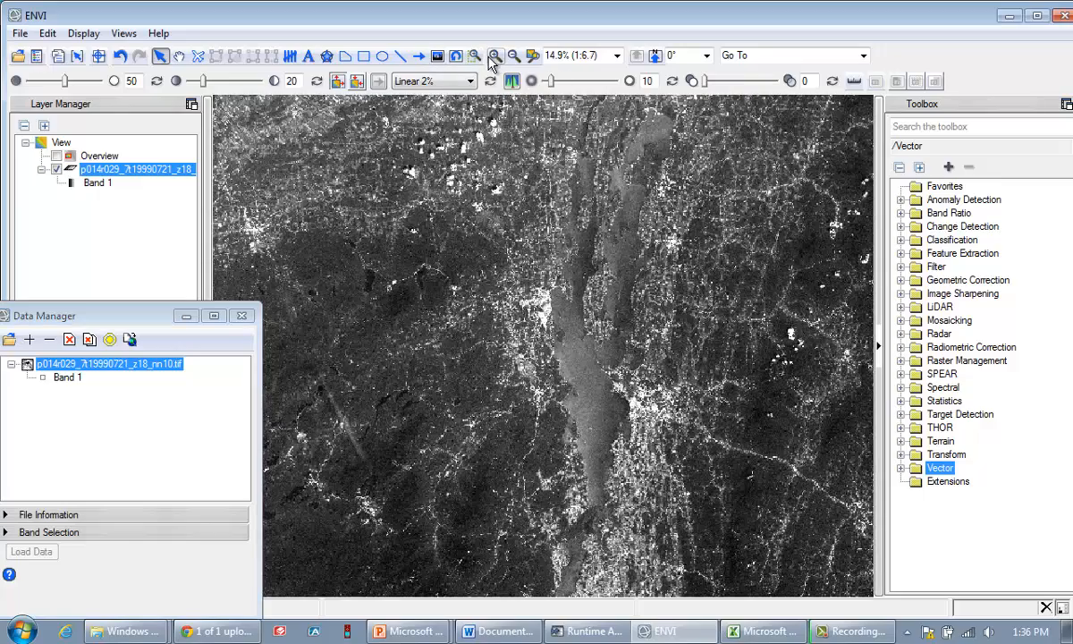
left_click(179, 56)
left_click_drag(666, 418, 300, 170)
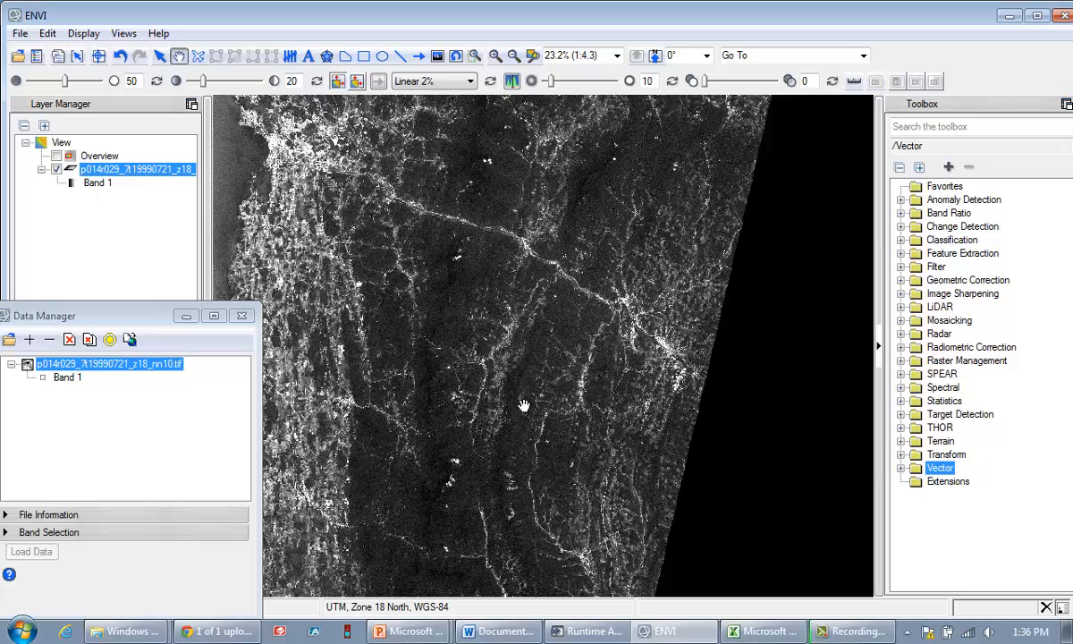
left_click_drag(422, 465, 576, 259)
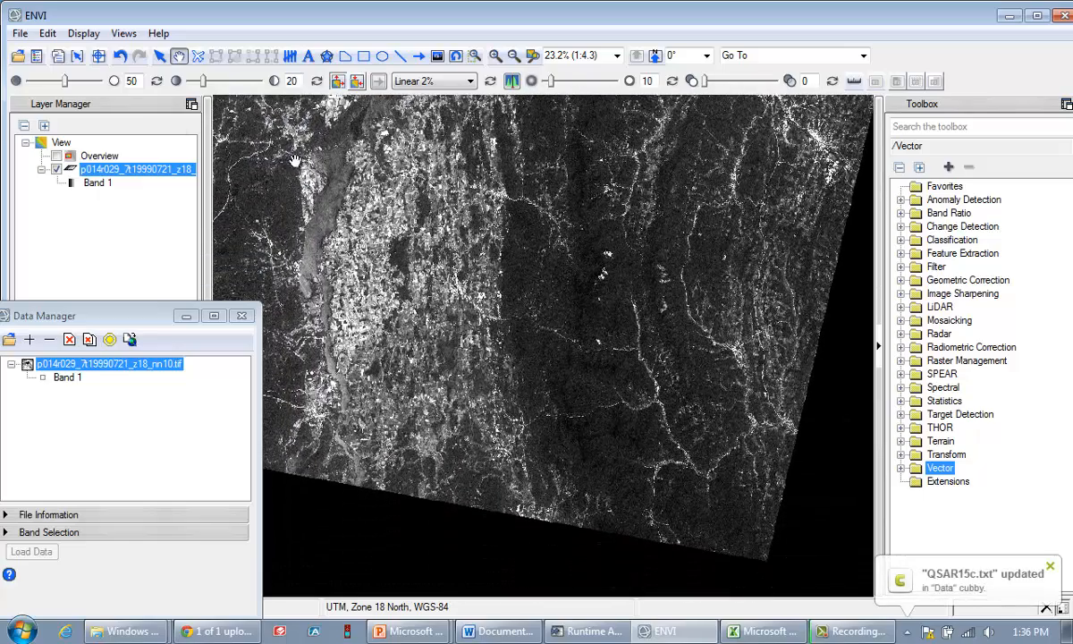
left_click(496, 56)
left_click(496, 56)
left_click(497, 56)
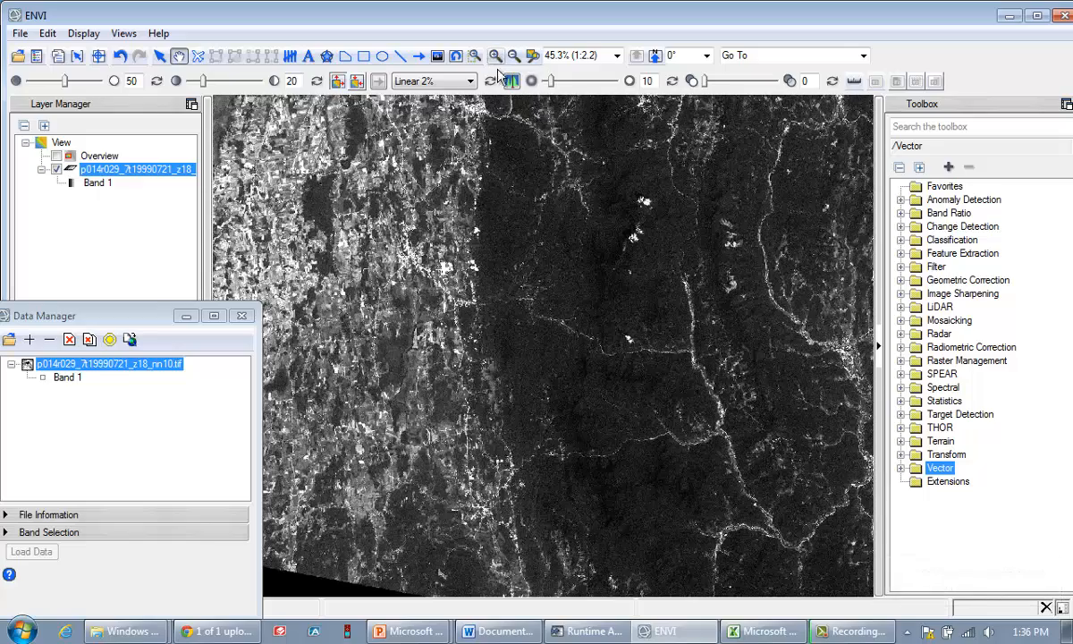
left_click_drag(443, 172, 534, 341)
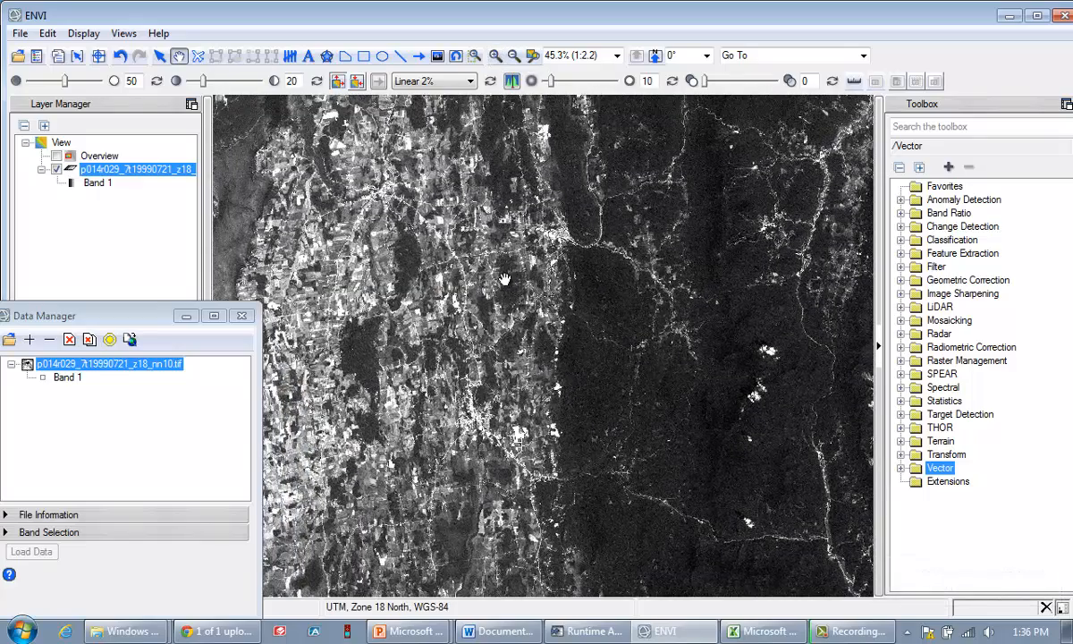
left_click_drag(505, 280, 556, 353)
left_click_drag(657, 408, 593, 339)
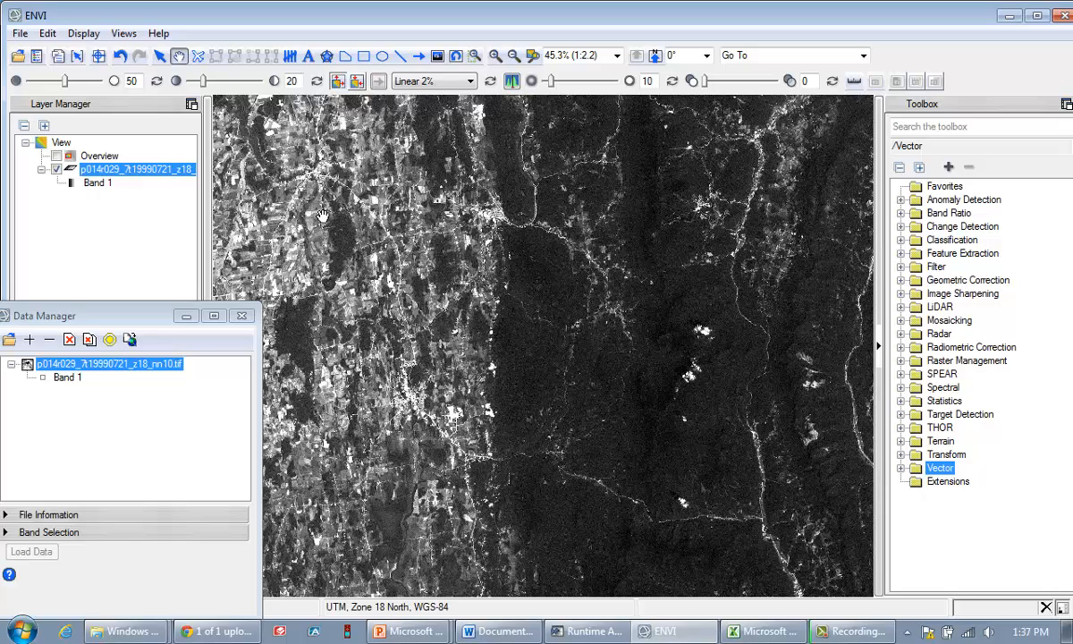
Step: Minimize the Data Manager and create a polygon vector layer named example5 with p014r029_7t19990721_z18_nn10.tif as source data
left_click(186, 316)
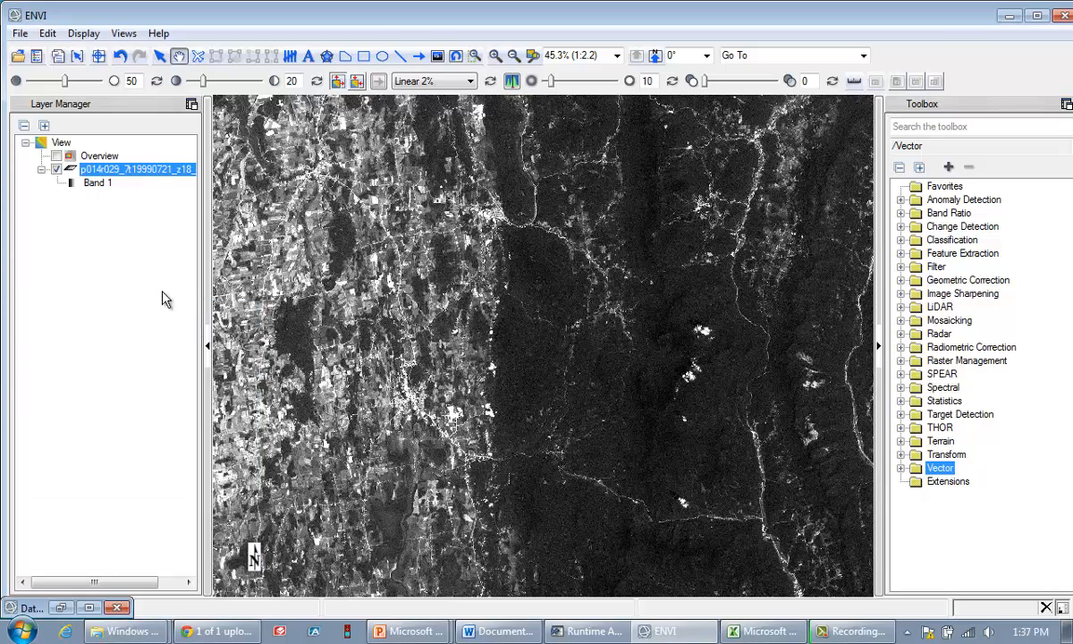
left_click(20, 33)
mouse_move(115, 153)
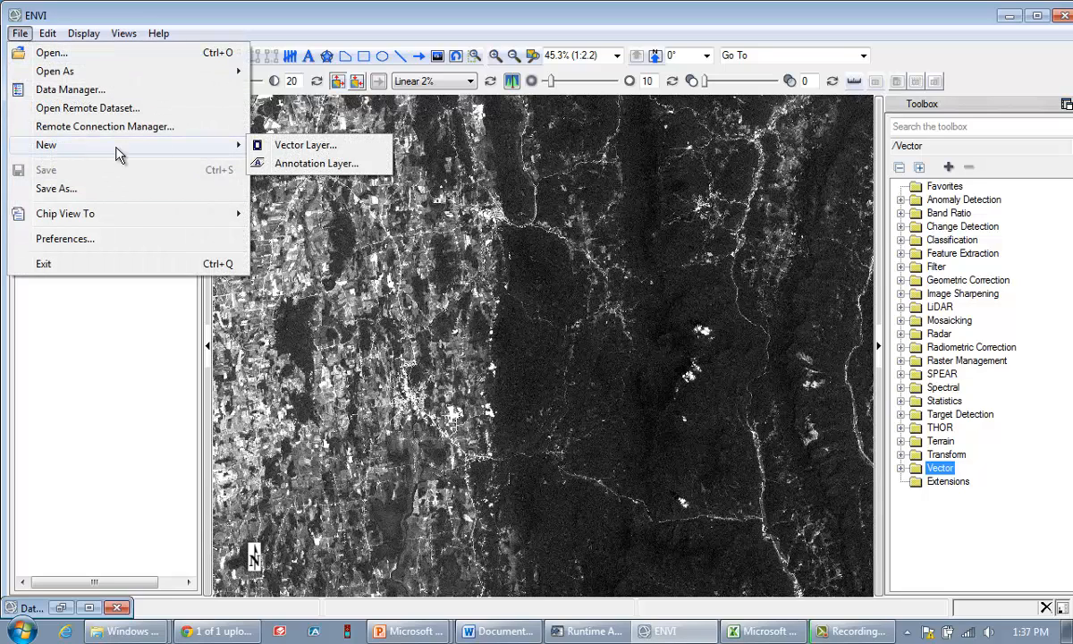
left_click(301, 145)
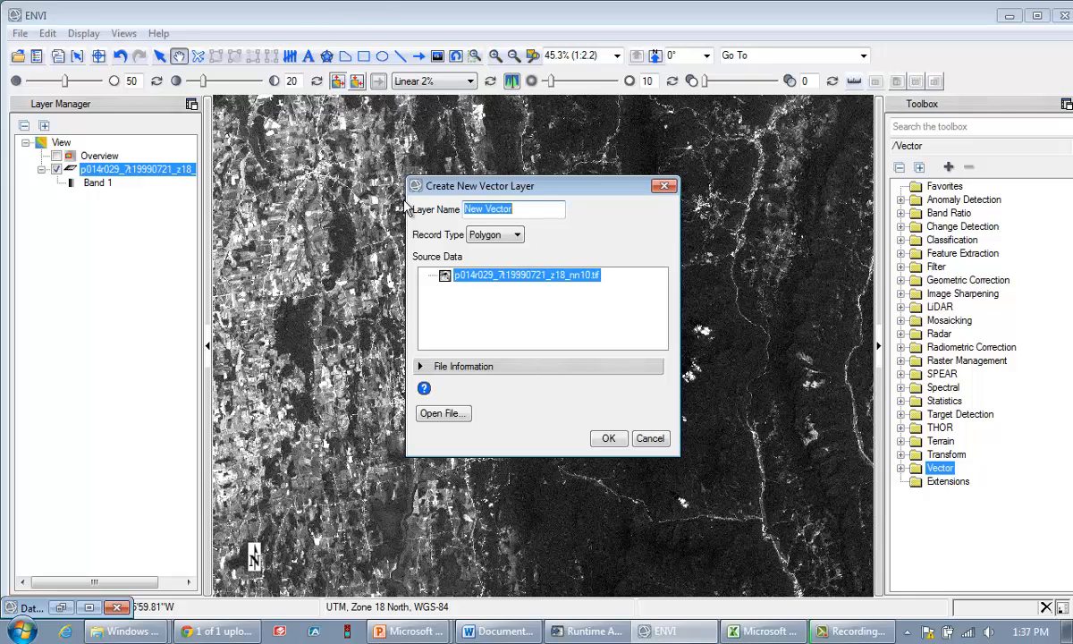
left_click_drag(541, 208, 453, 219)
type("e")
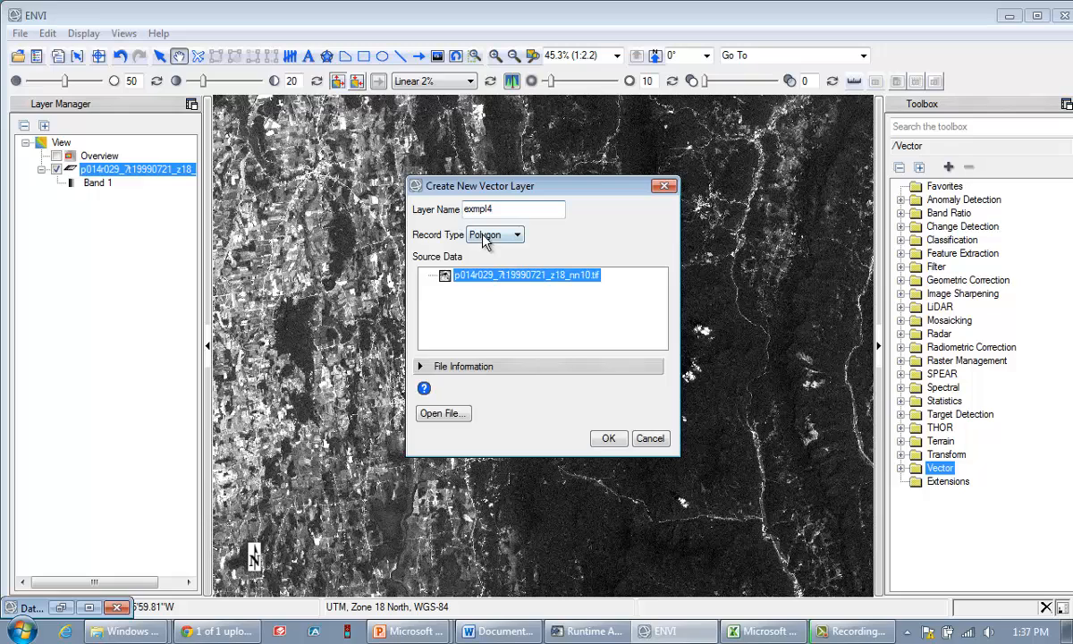
type("xmple")
left_click(471, 209)
type("a")
left_click(489, 237)
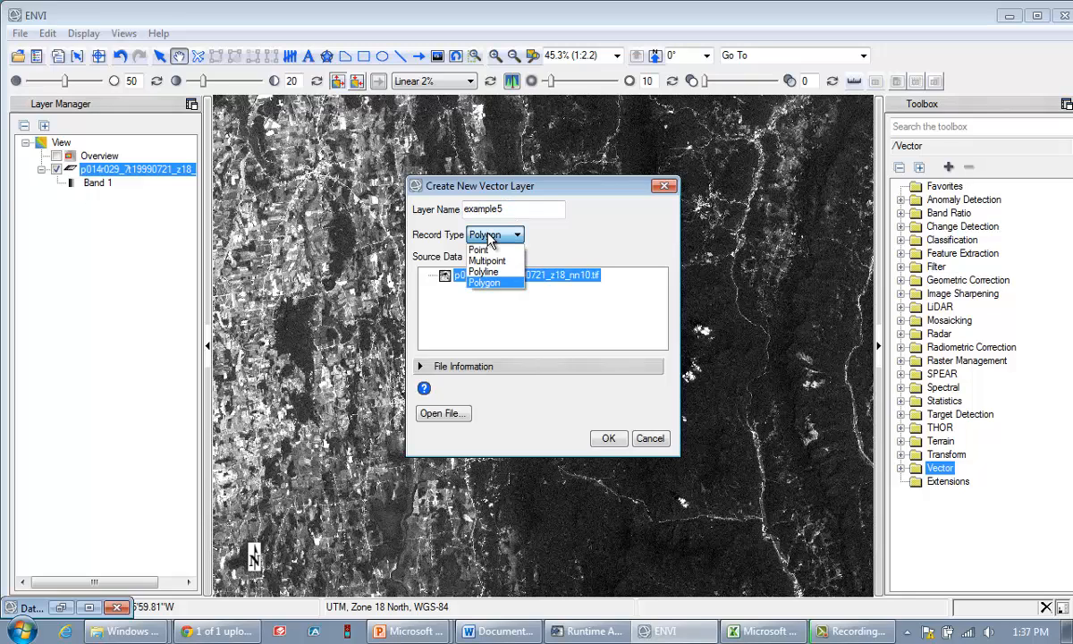
left_click(505, 284)
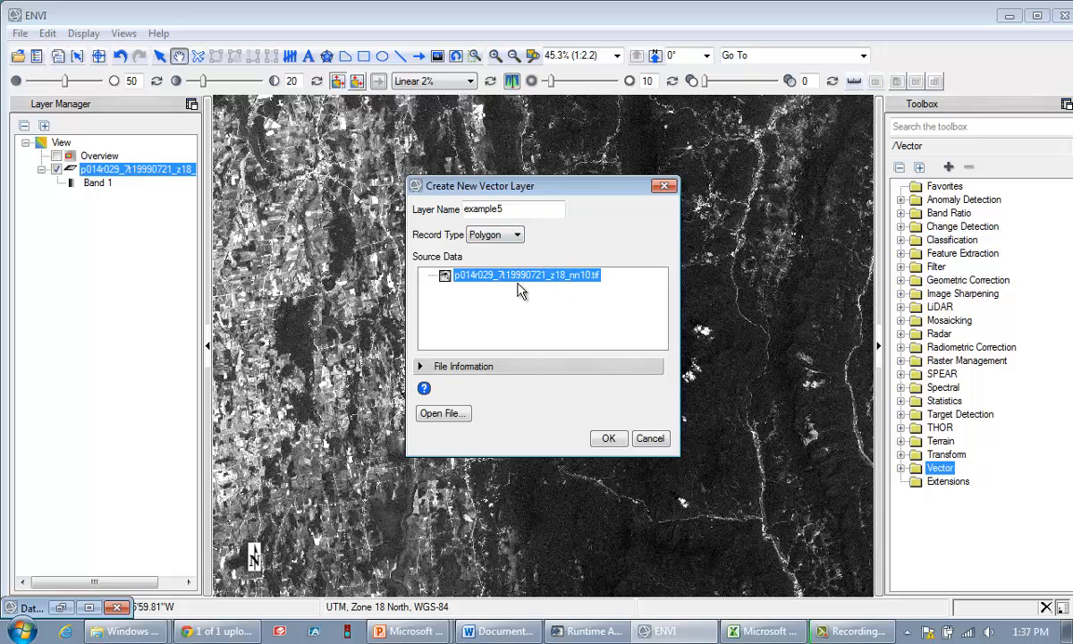
left_click(608, 439)
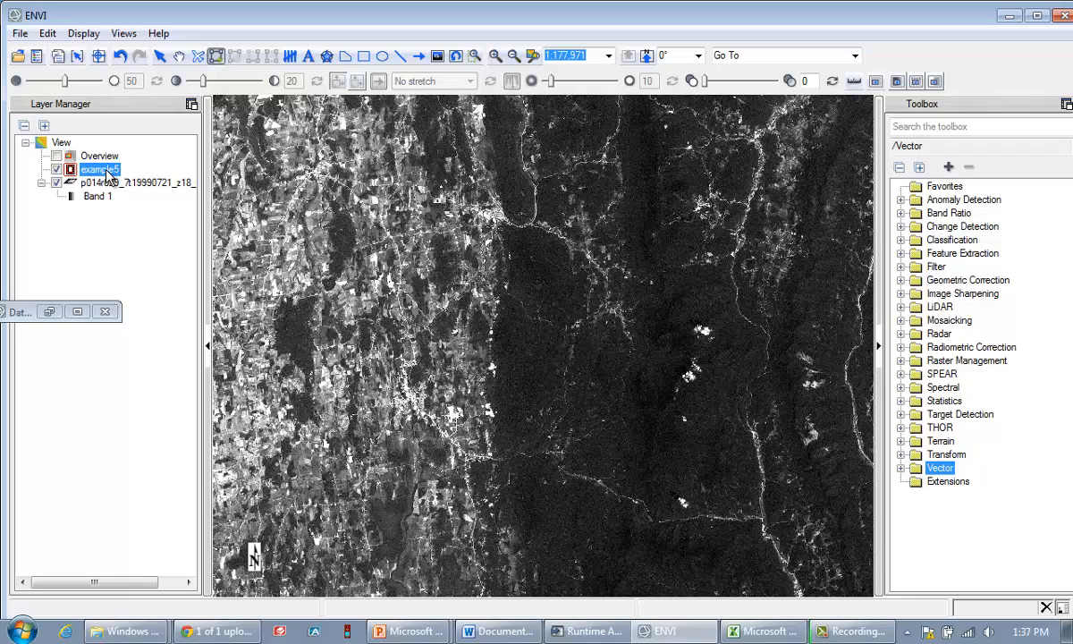
Step: Draw a roughly rectangular four-corner polygon in the example5 layer, covering the southeastern part of the displayed area from the bright town eastward
left_click(217, 57)
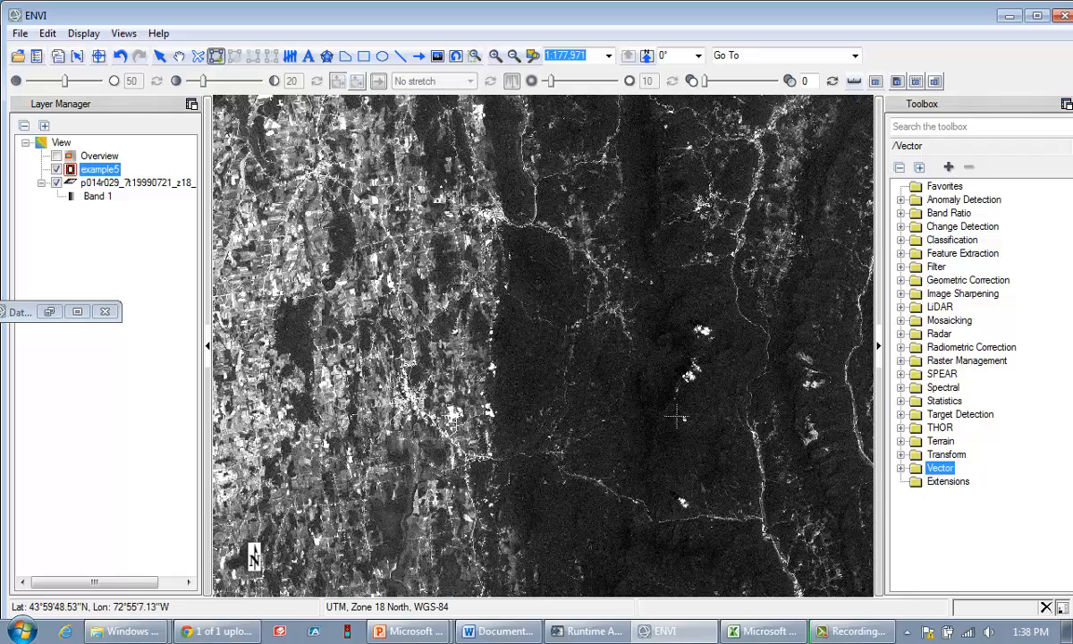
left_click(810, 590)
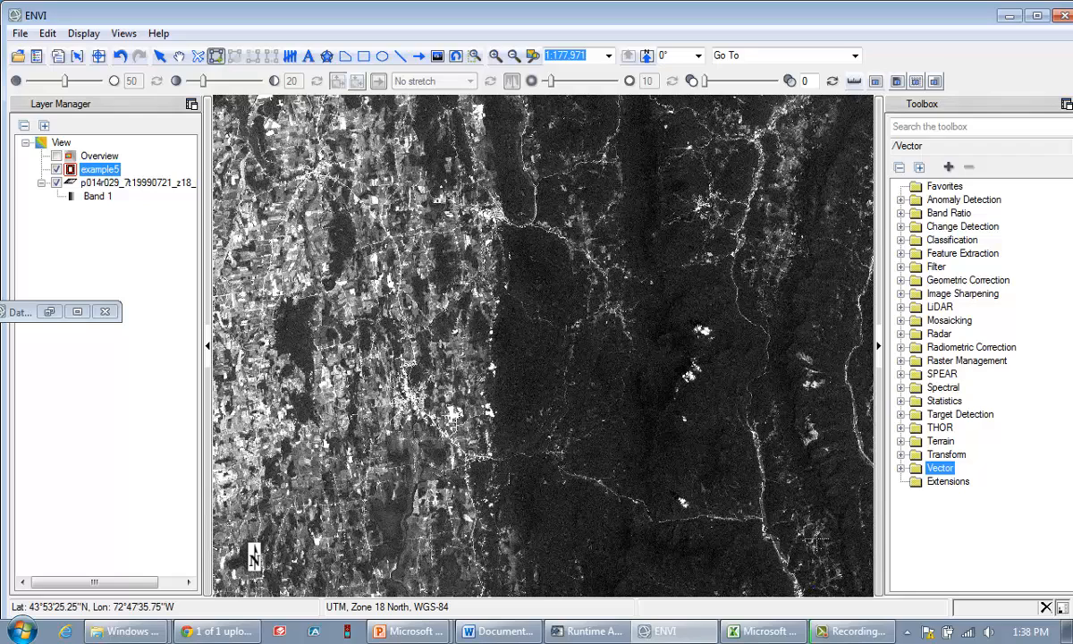
left_click(803, 345)
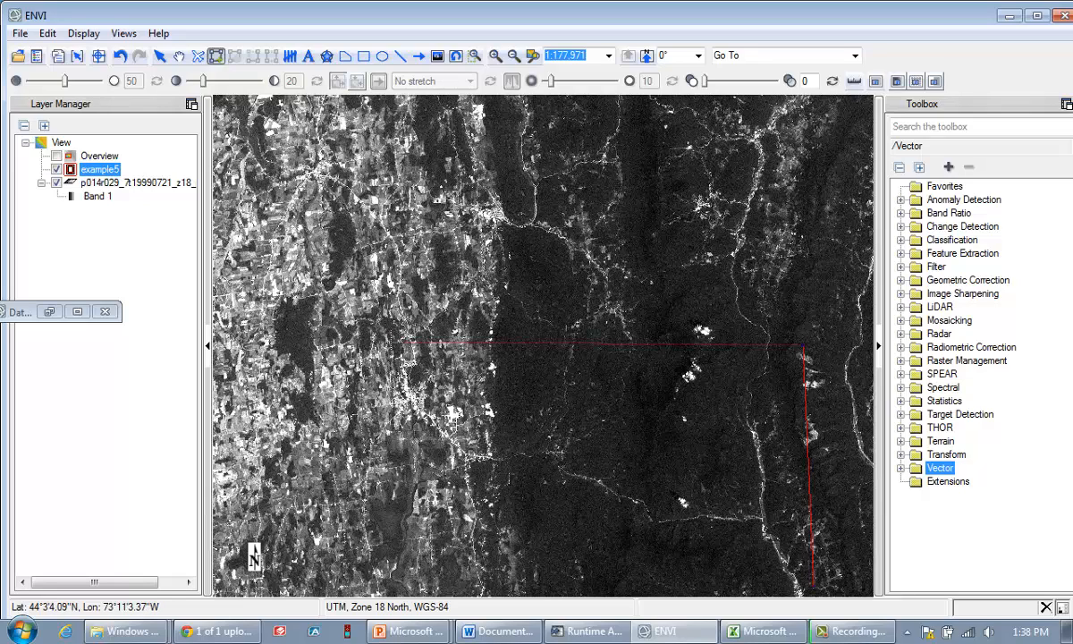
left_click(391, 344)
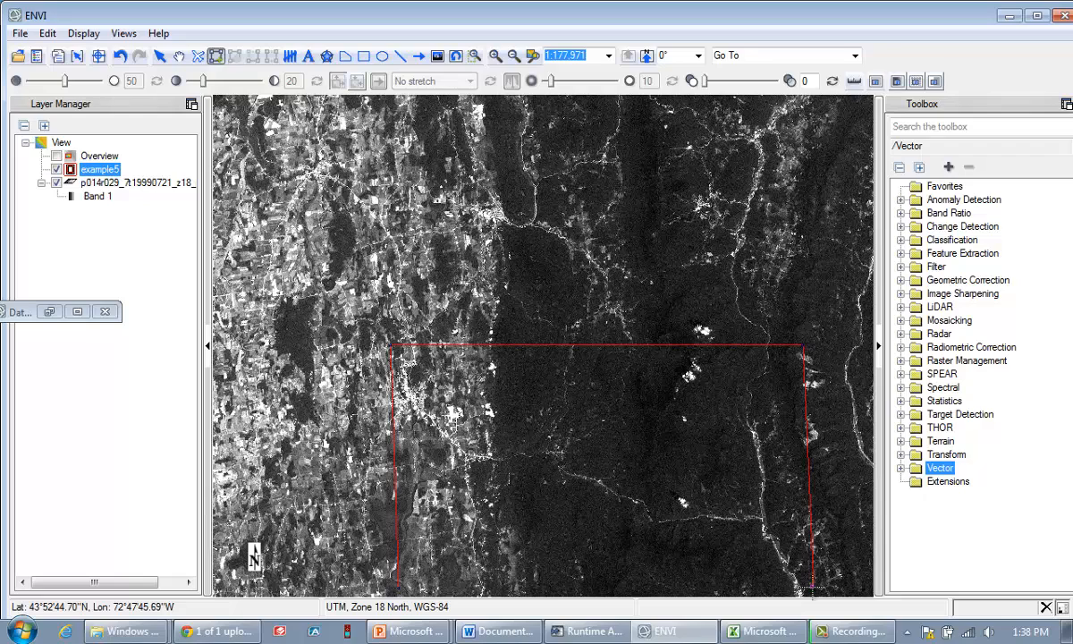
double_click(812, 588)
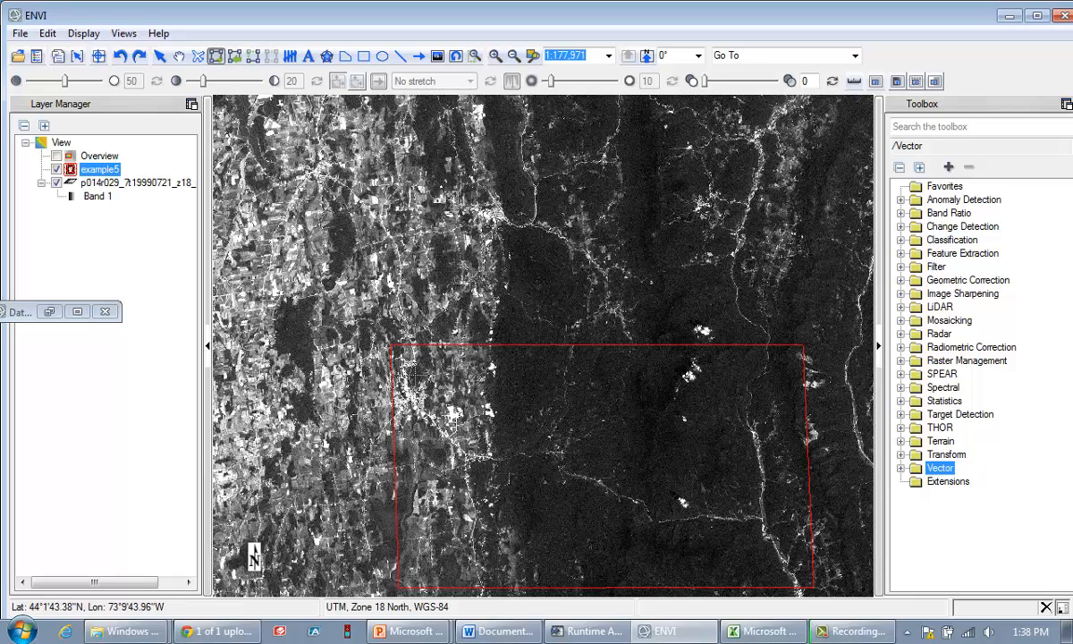
Step: Start saving the example5 layer under a new file and browse to the geol222/lab4_amazon/tutorial/vector_files folder
right_click(103, 175)
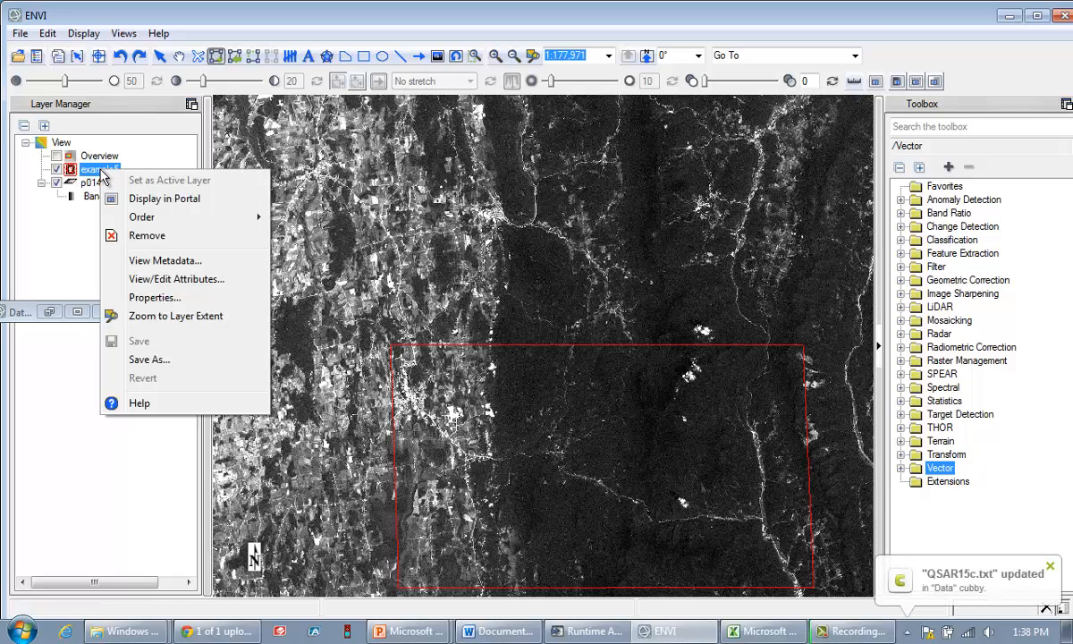
left_click(167, 361)
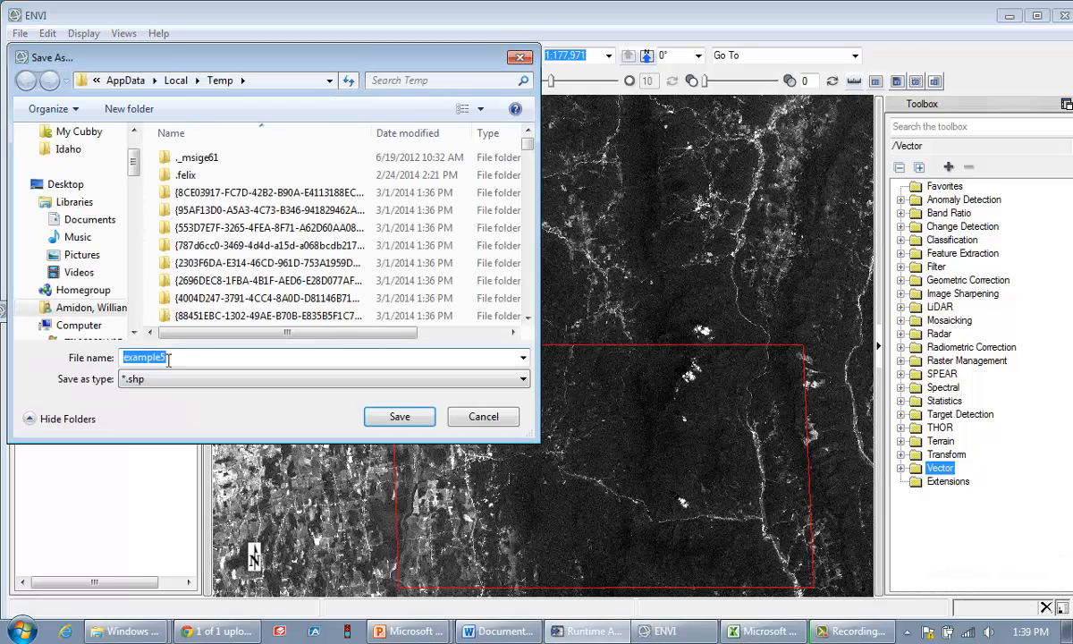
scroll(98, 215, "down", 5)
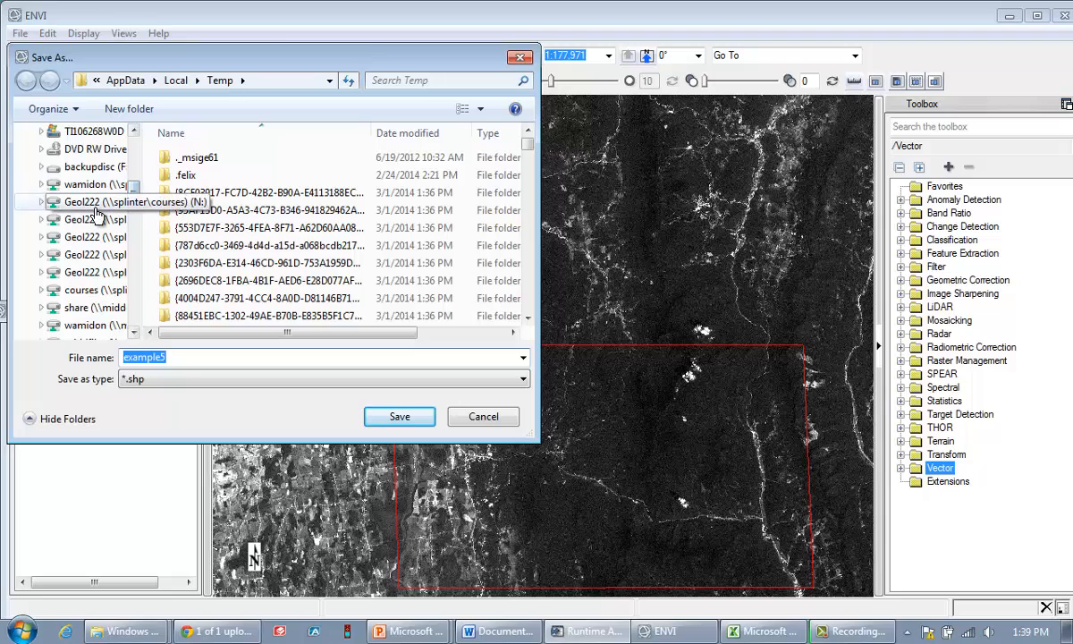
left_click(89, 185)
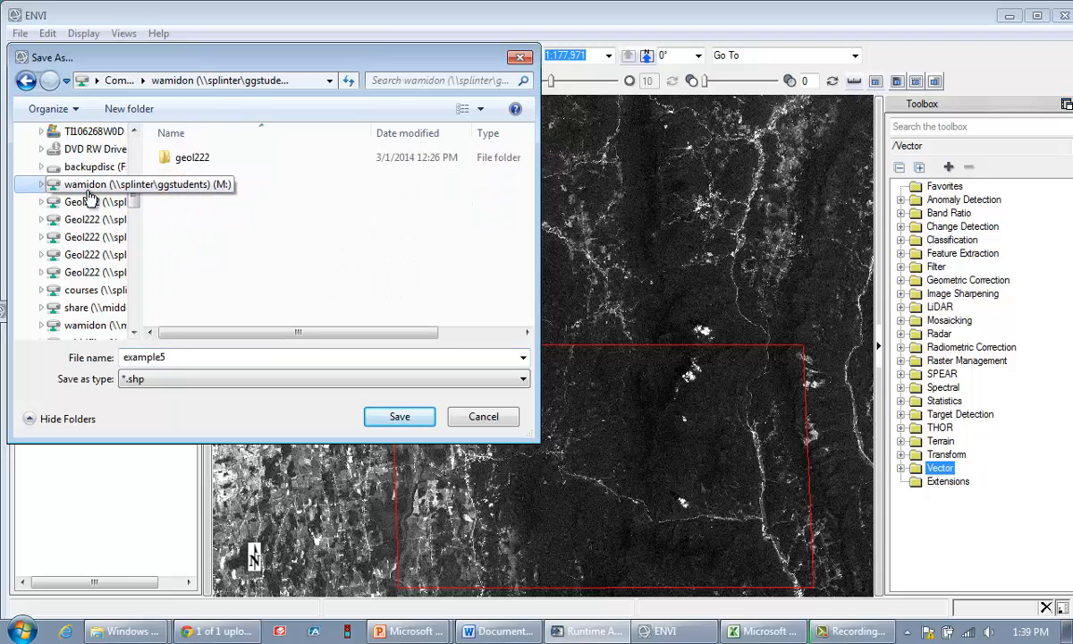
double_click(199, 159)
double_click(199, 210)
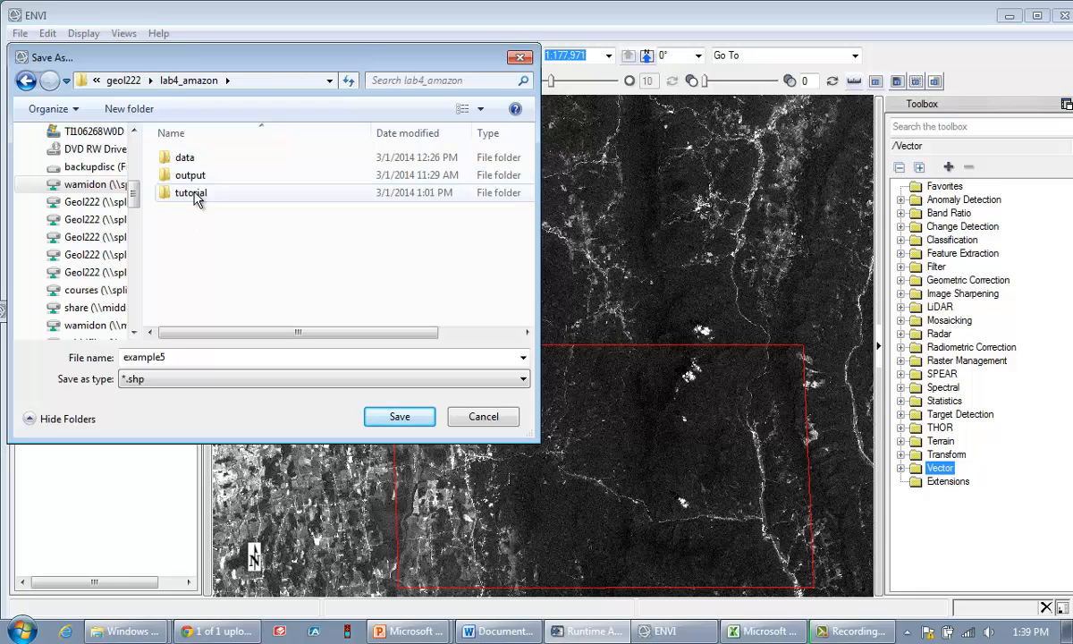
double_click(195, 193)
double_click(199, 195)
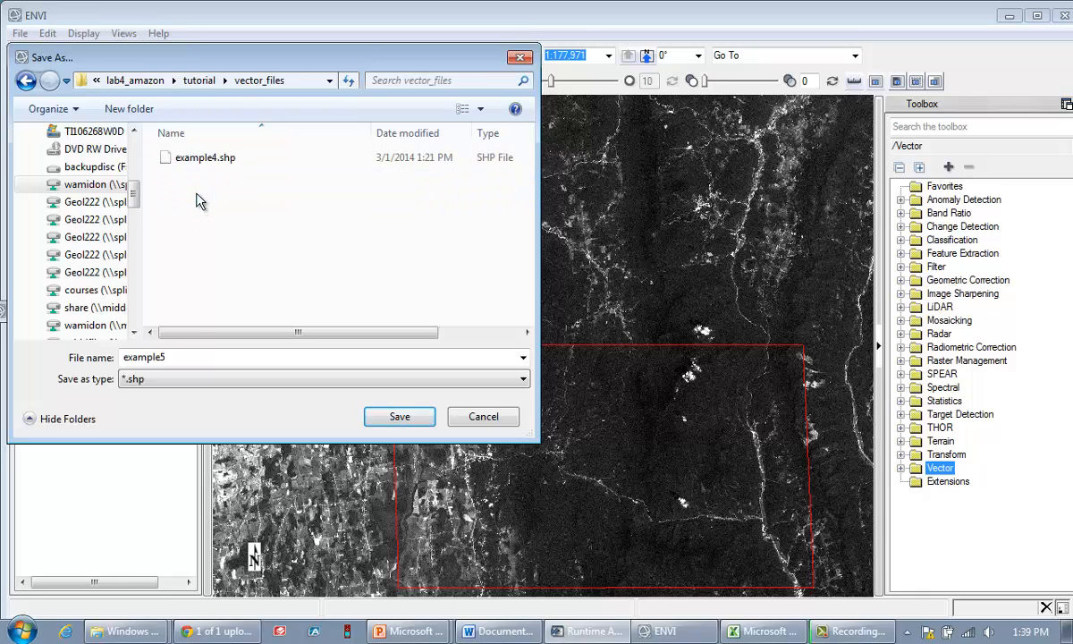
Step: Save the layer in the vector_files folder with the file name example5 and the *.shp file type
left_click(184, 357)
left_click(187, 357)
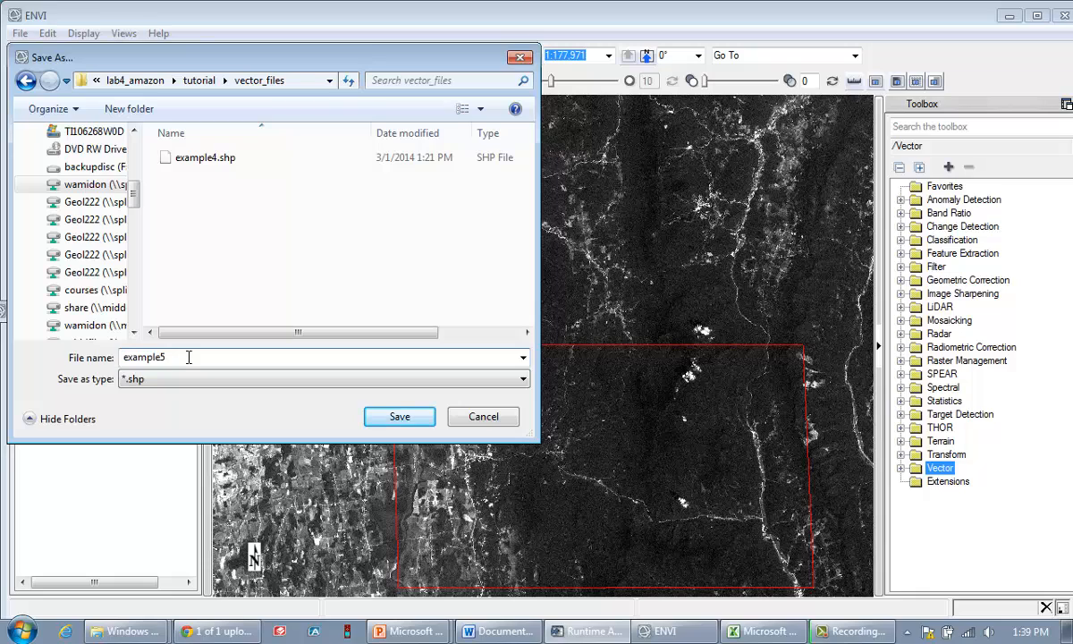
left_click(184, 378)
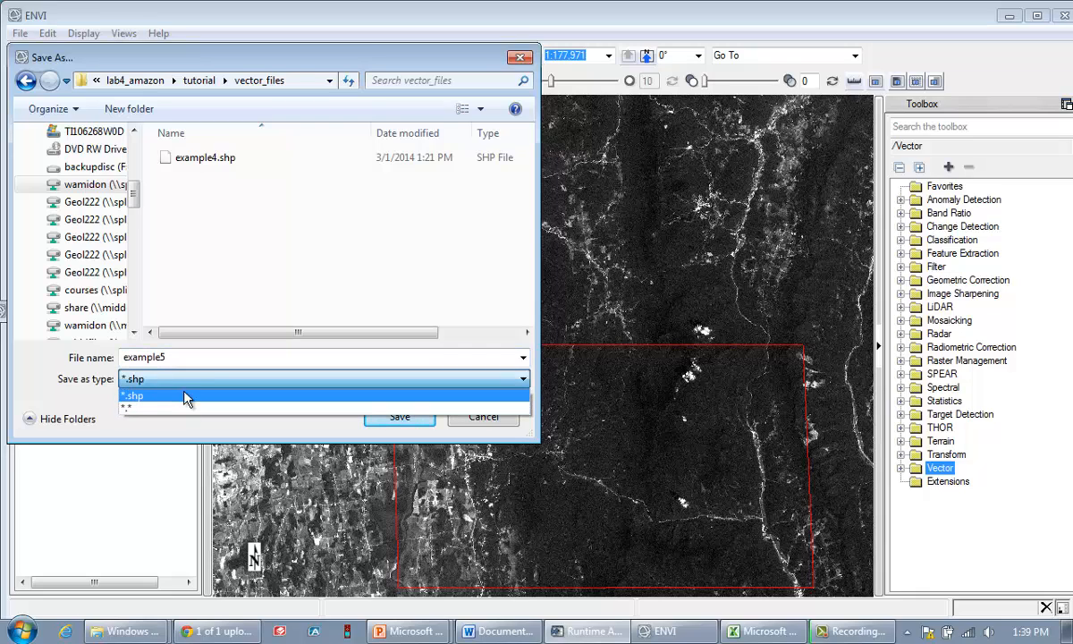
left_click(173, 395)
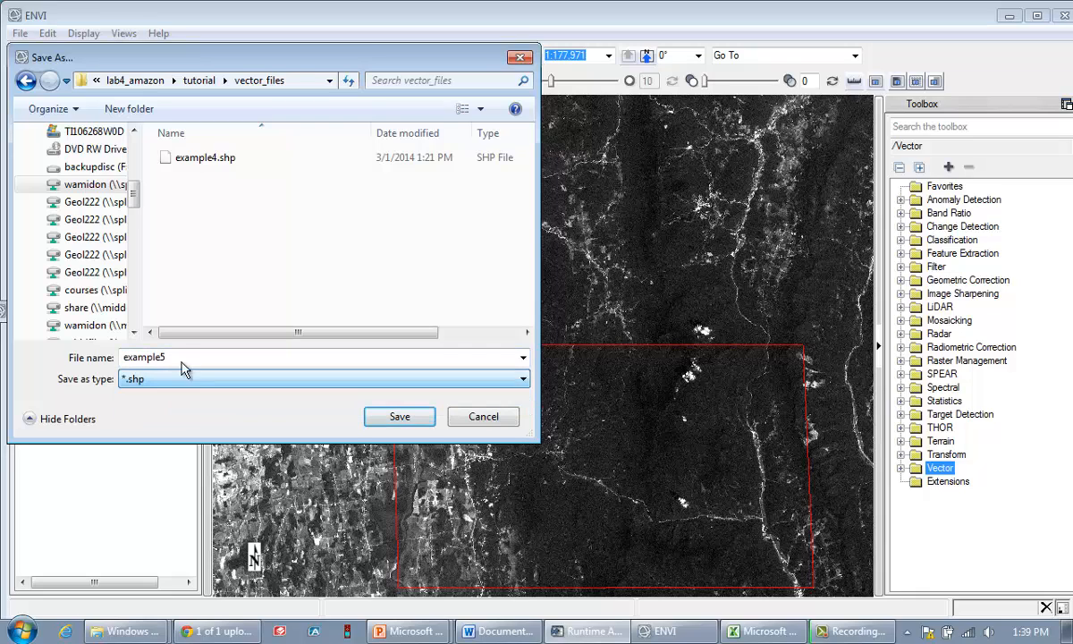
left_click(400, 418)
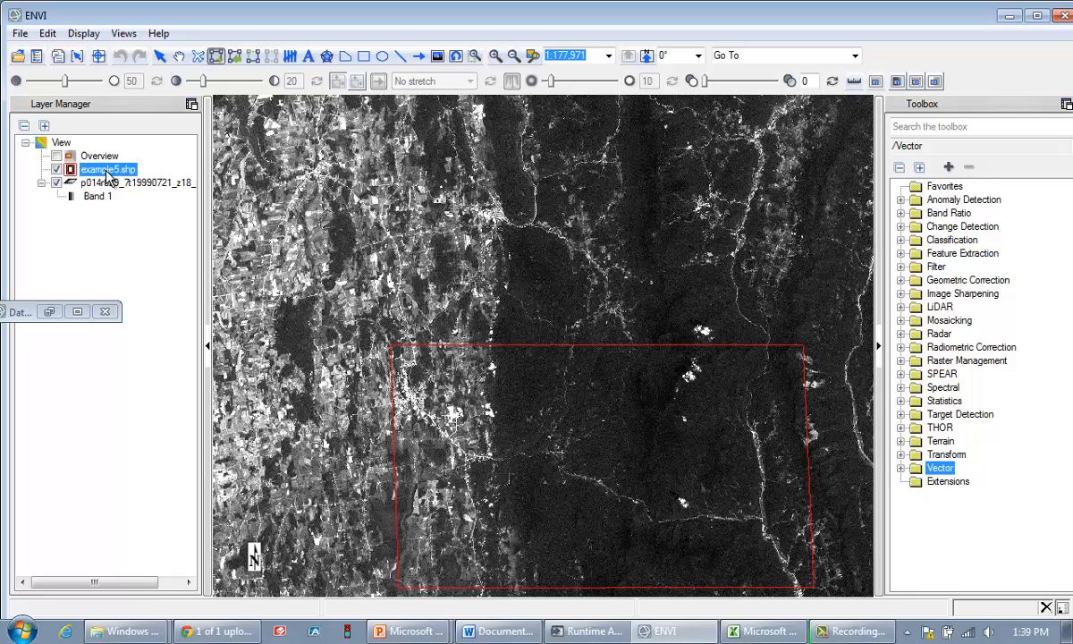
Step: Set the outline color of the example5.shp layer to yellow (255,255,29) in its properties
right_click(107, 175)
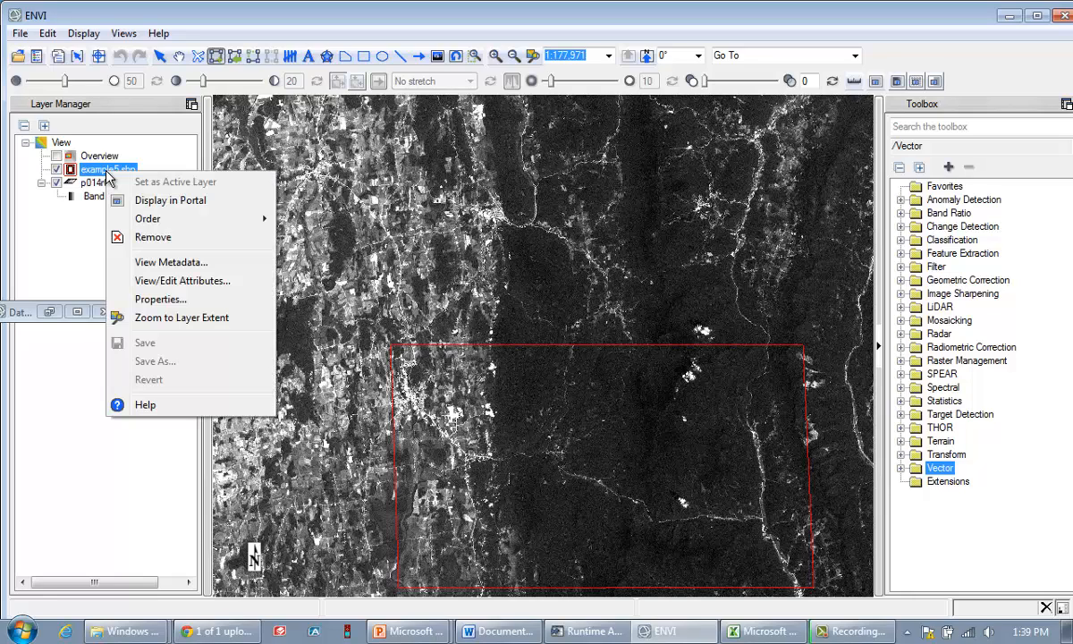
left_click(162, 300)
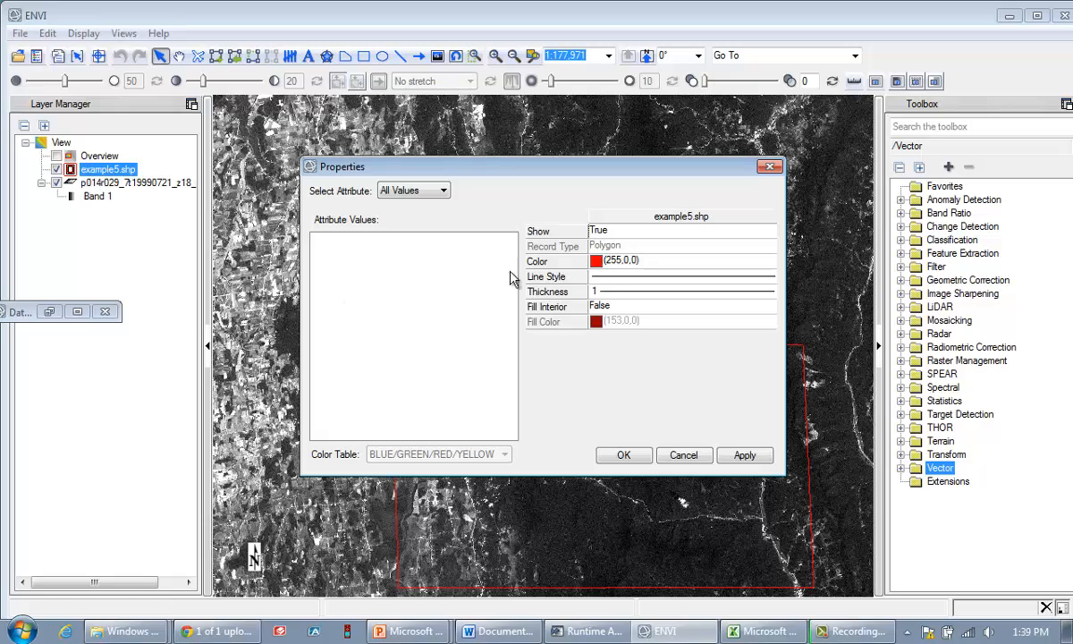
left_click(574, 260)
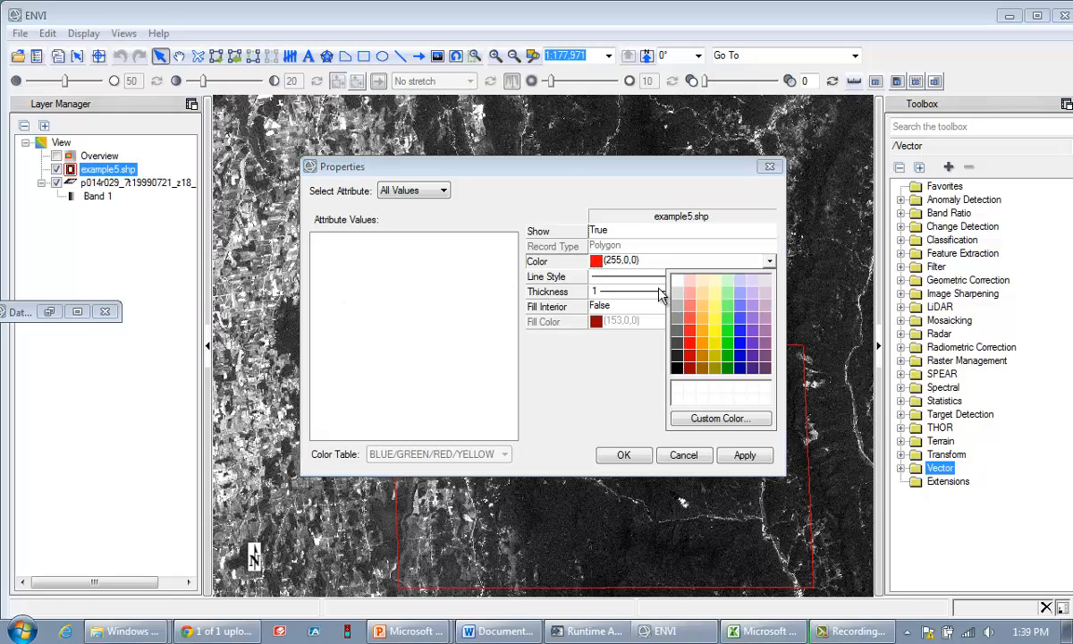
left_click(716, 334)
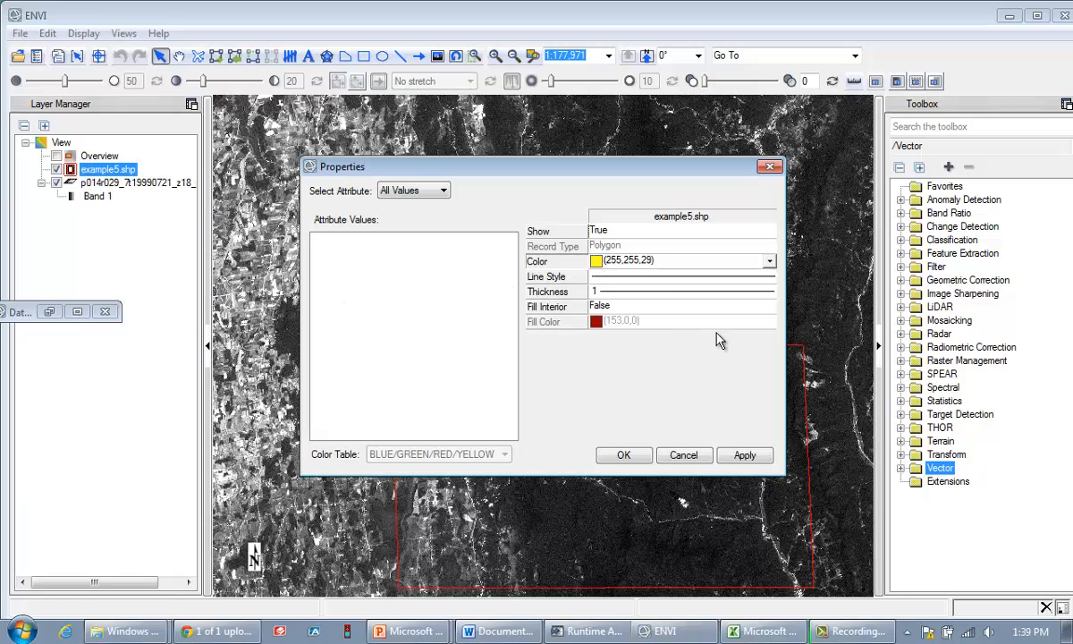
Step: Give the example5.shp outline a dashed line style and a thickness of 3
left_click(652, 284)
left_click(769, 276)
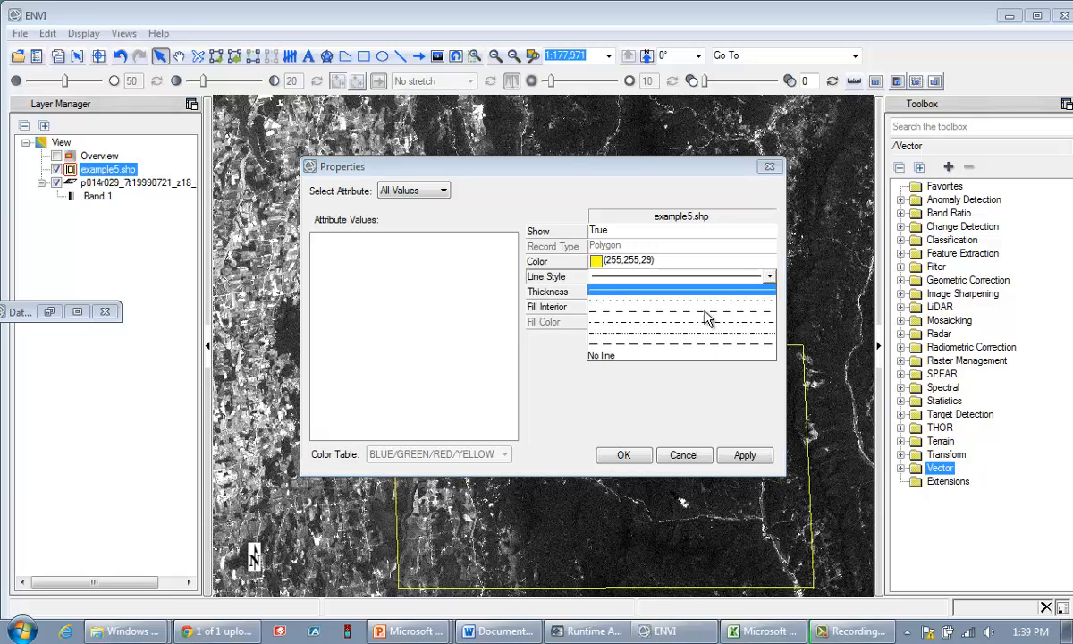
left_click(697, 313)
left_click(750, 293)
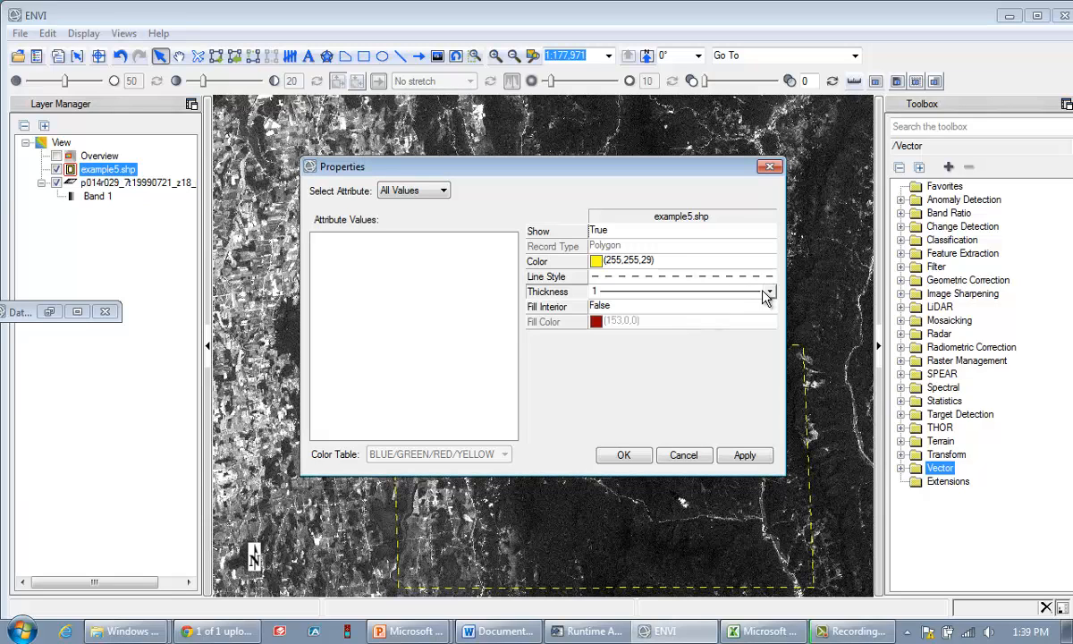
left_click(769, 291)
left_click(667, 327)
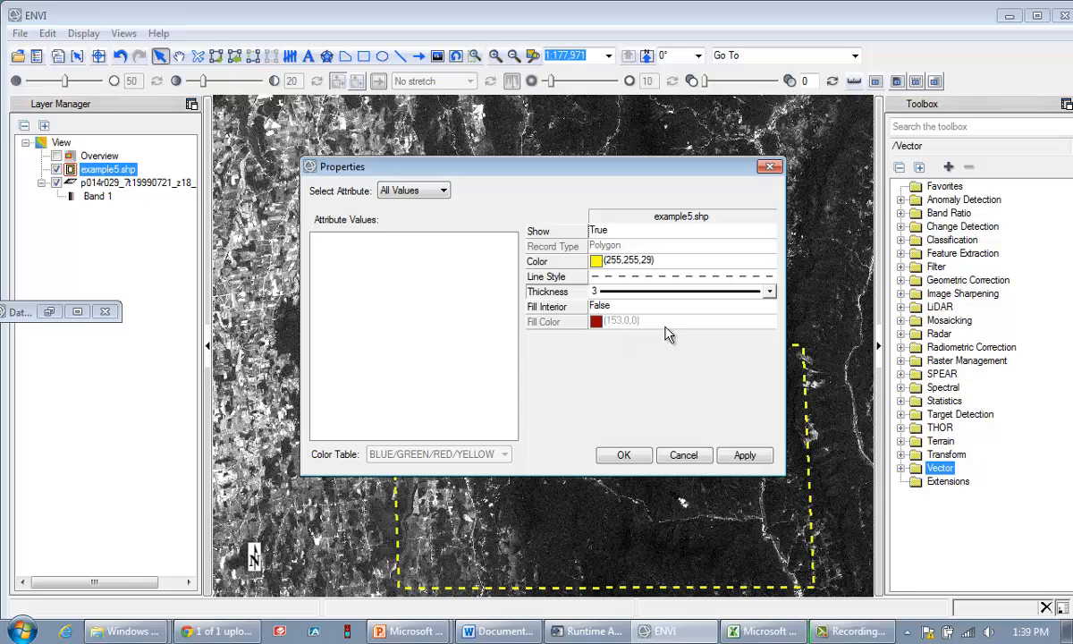
Step: Set Fill Interior to True for the example5.shp polygon with light green (116,255,116) as fill color, and accept the properties
left_click(748, 306)
left_click(769, 308)
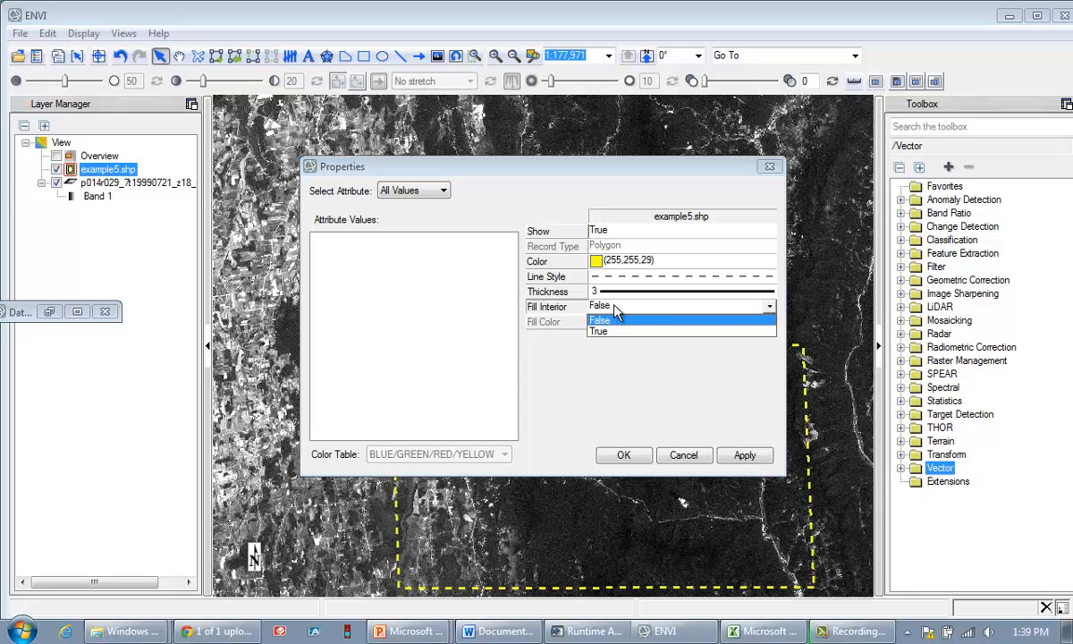
left_click(626, 332)
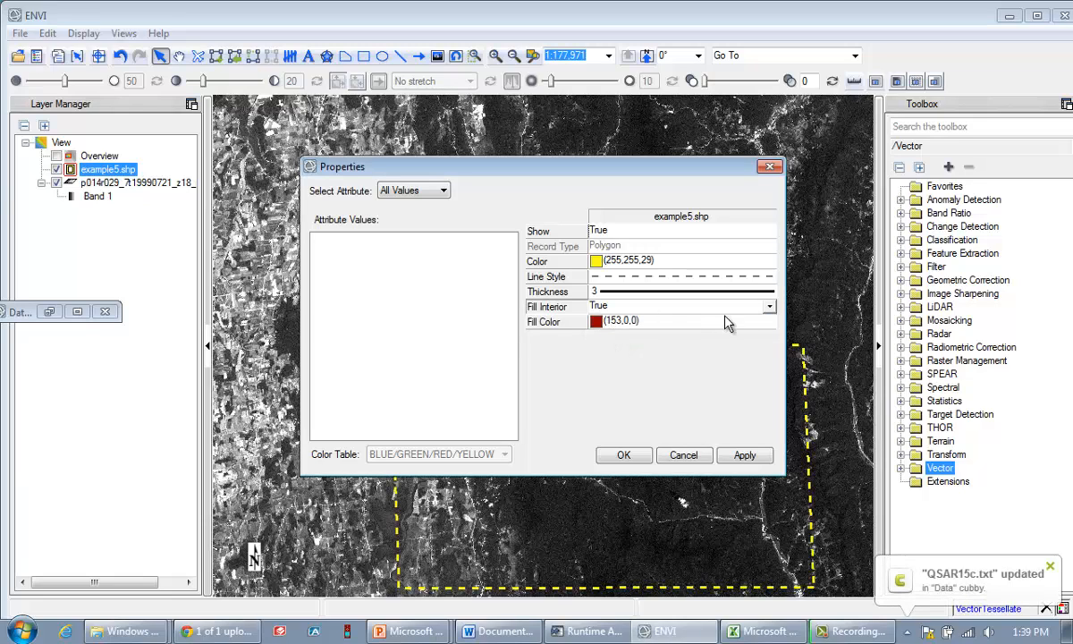
left_click(749, 324)
left_click(769, 322)
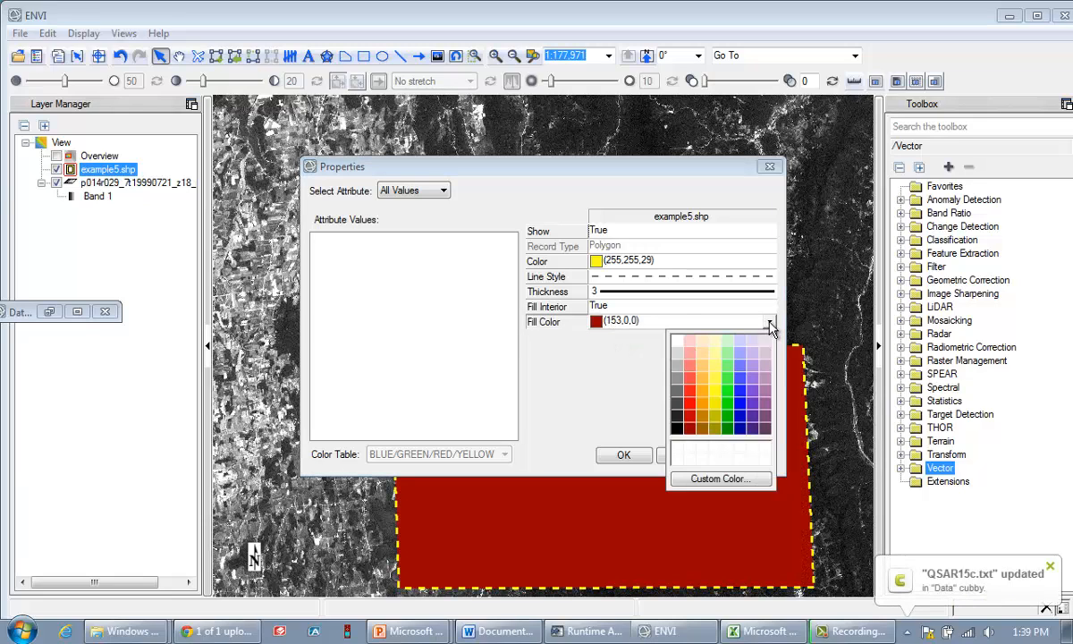
left_click(729, 370)
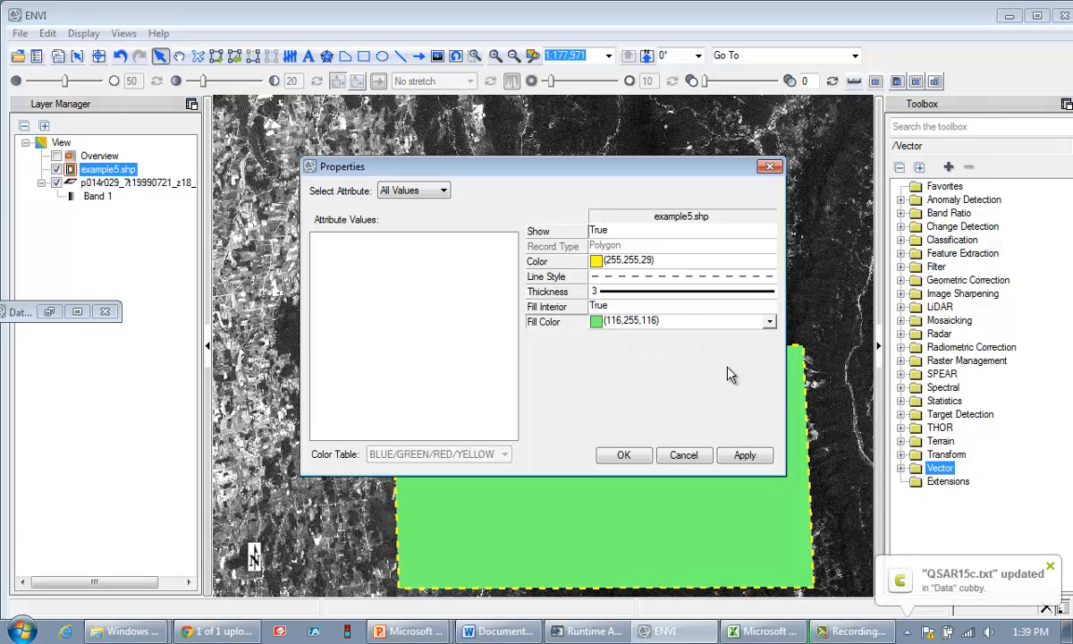
left_click(631, 455)
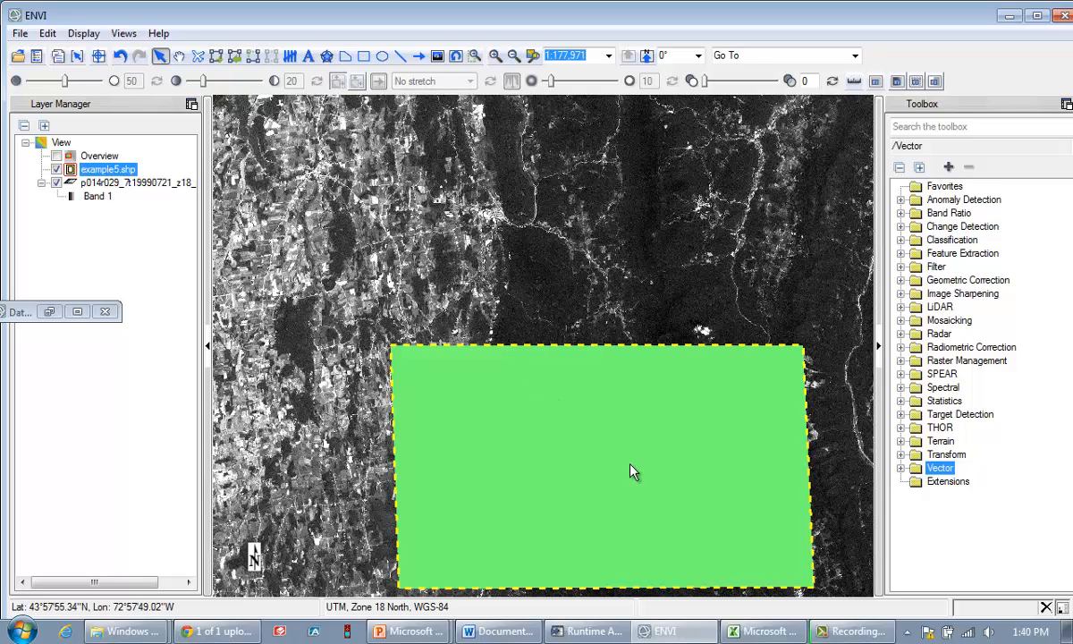
Step: Minimize ENVI, switch to the v18.ppt presentation in PowerPoint and start the slide show from the outline slide
left_click(1009, 15)
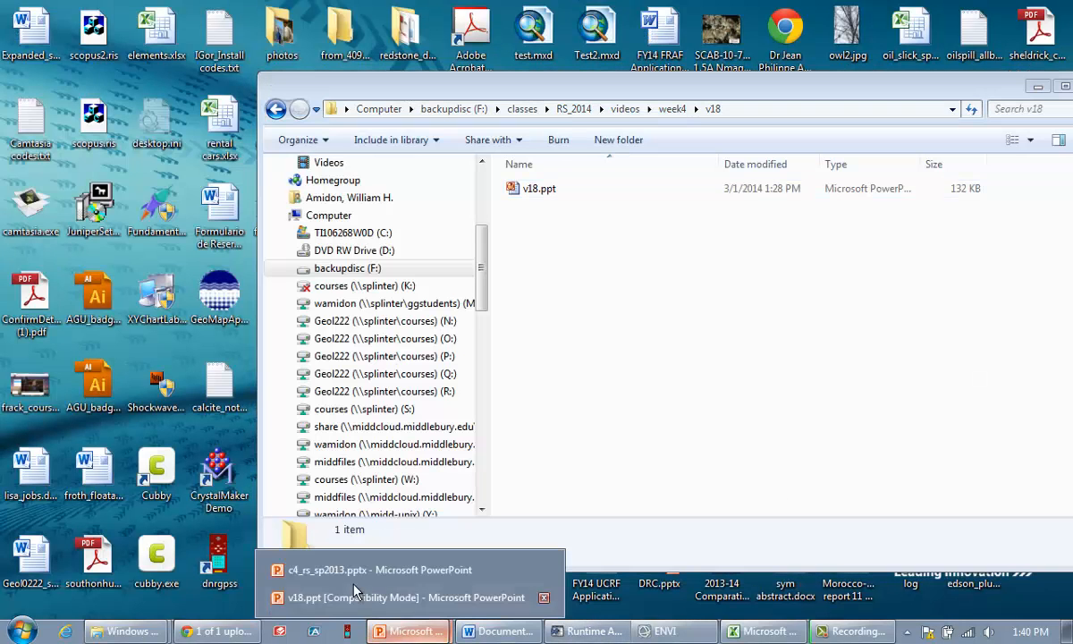
left_click(340, 600)
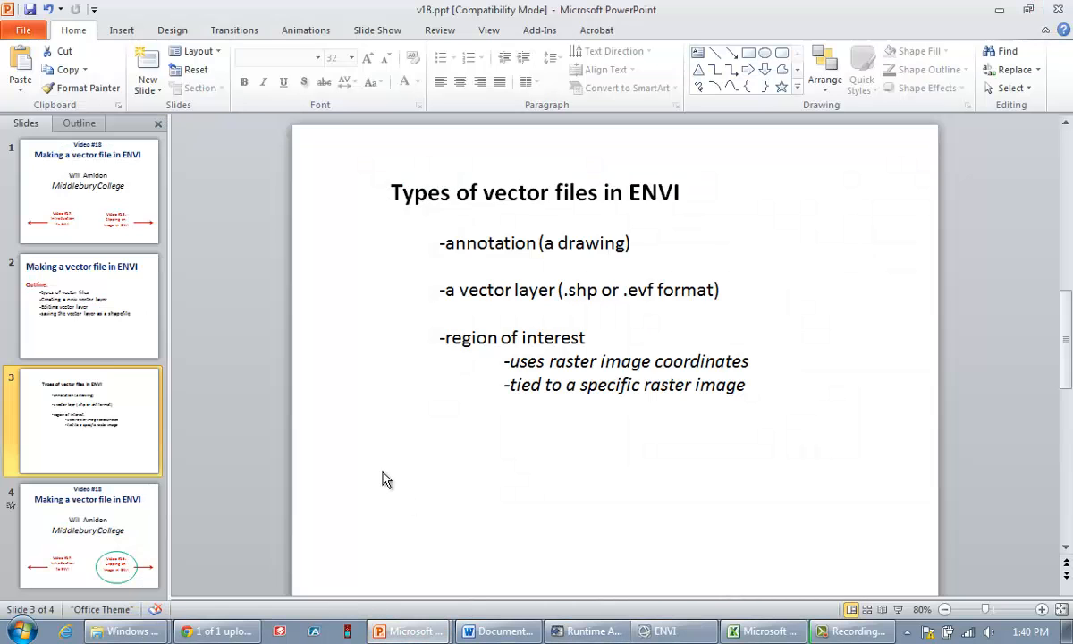
left_click(55, 325)
left_click(899, 610)
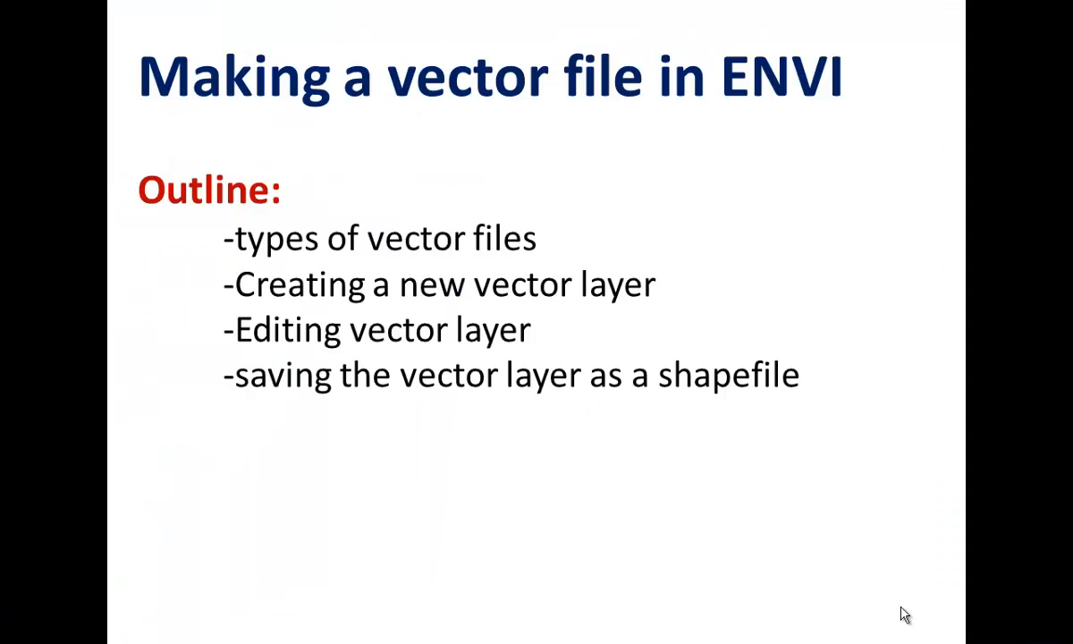